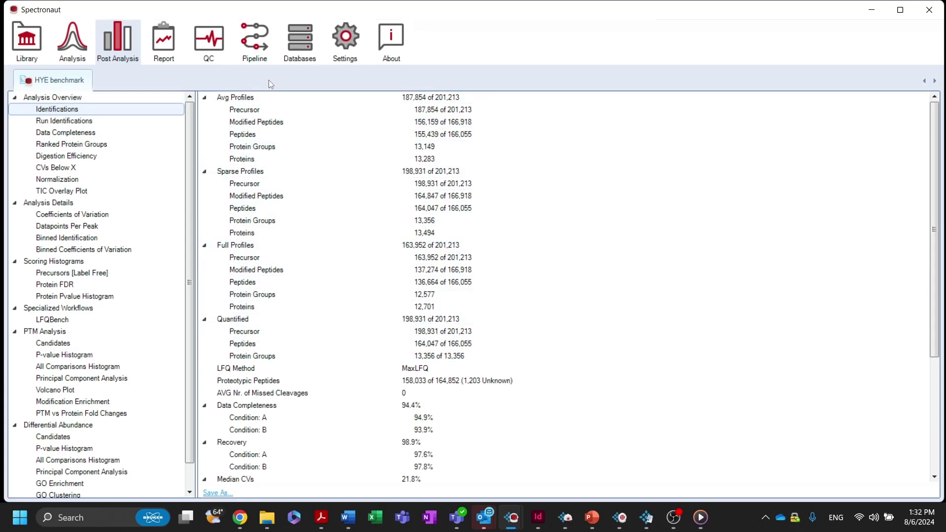
- Regroup the Run Identifications chart by Protein Group, then move on to the Ranked Protein Groups plot
click(114, 121)
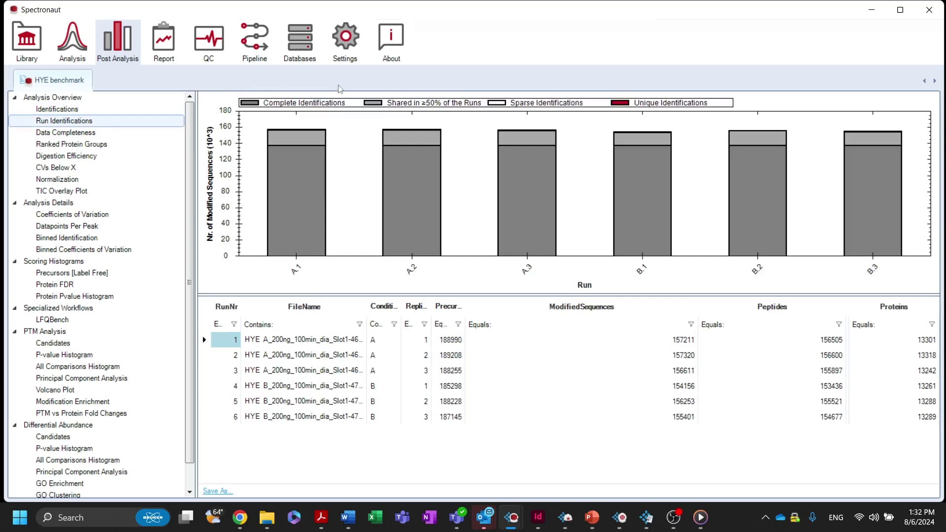
right_click(348, 140)
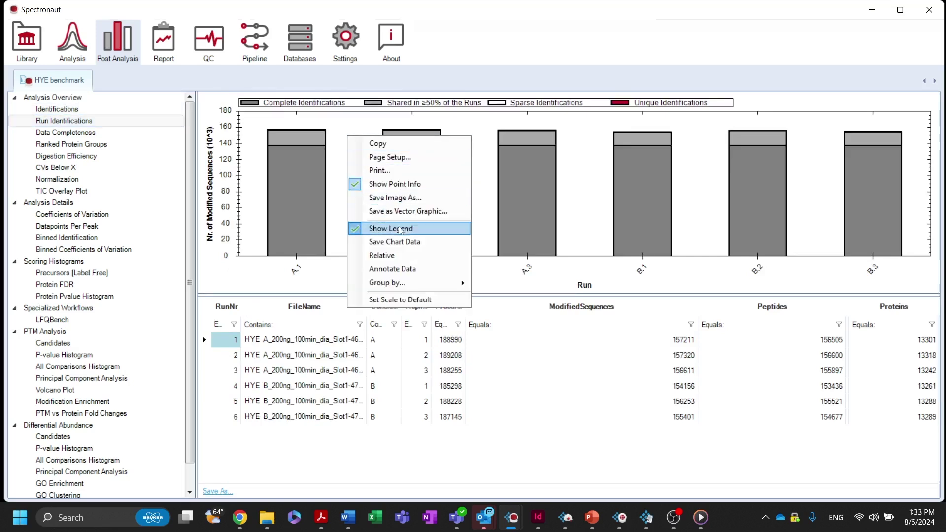
mouse_move(422, 284)
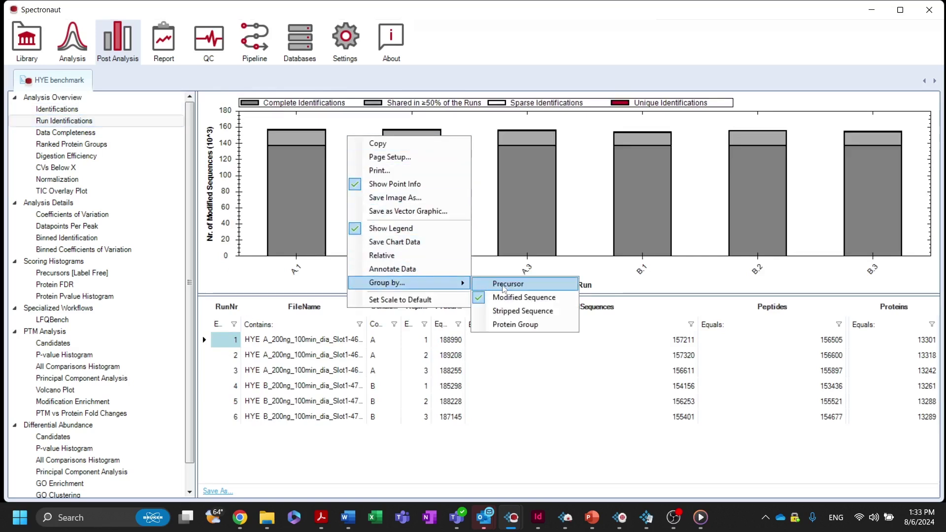
click(515, 325)
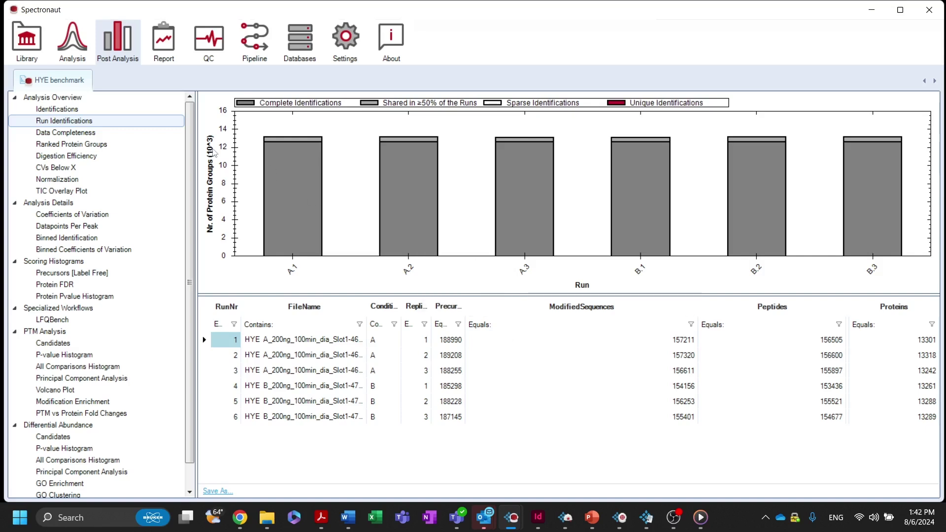
key(Down)
key(Down)
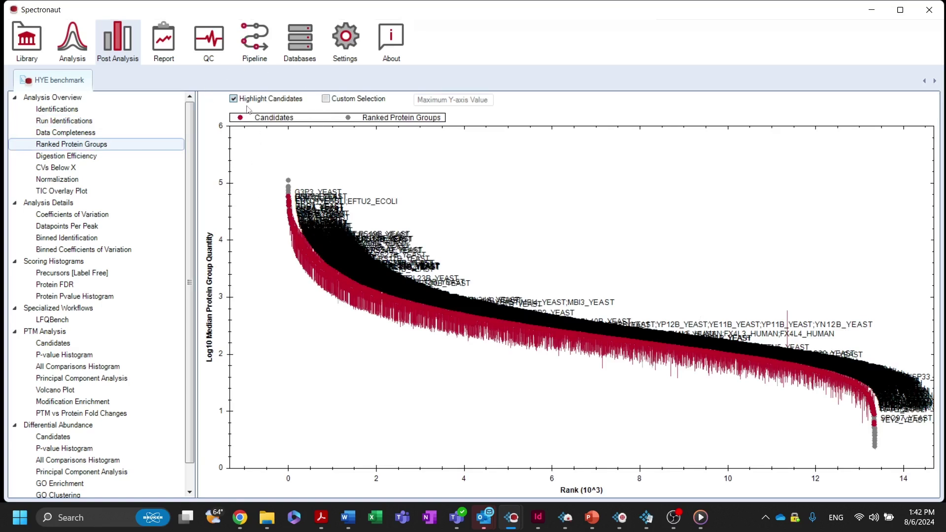
- Turn off candidate highlighting, custom-select H4_HUMAN and LDHA_HUMAN, then go to Normalization
click(234, 99)
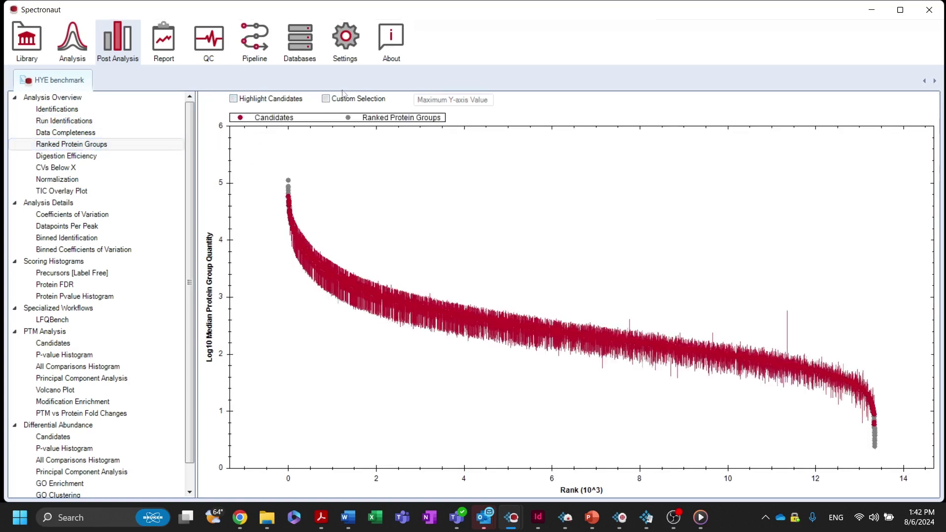
click(325, 99)
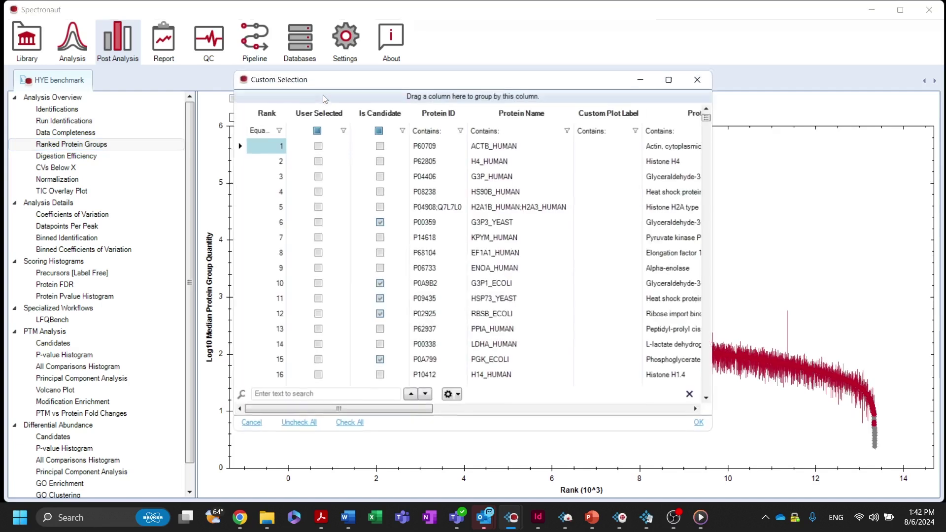
click(318, 164)
click(318, 162)
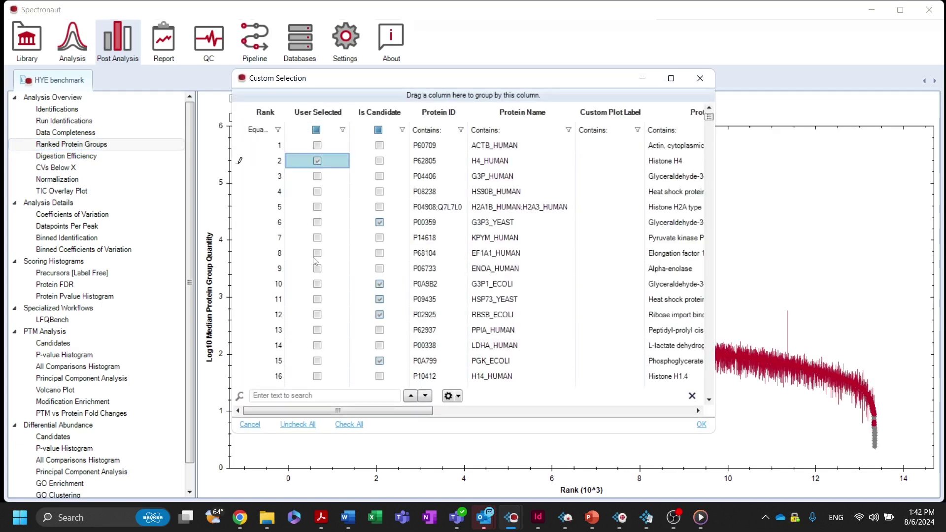
click(317, 346)
click(317, 345)
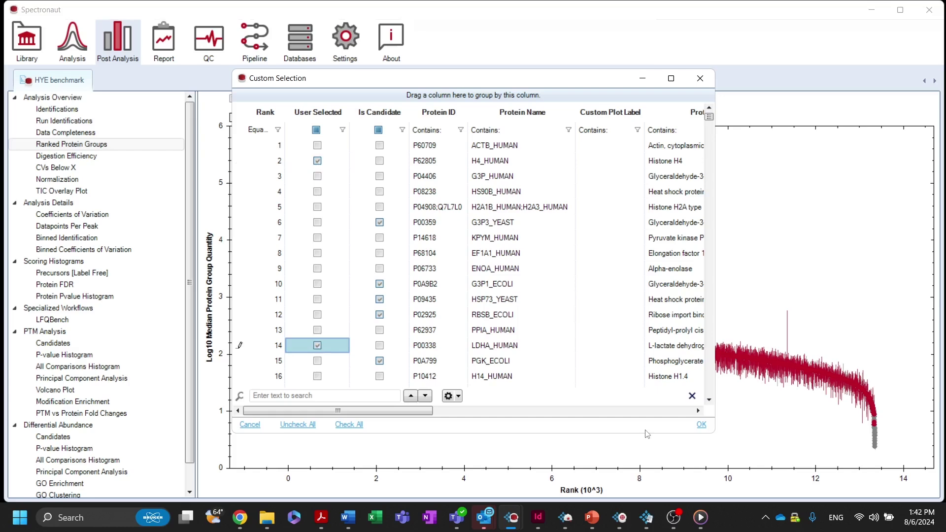
click(703, 426)
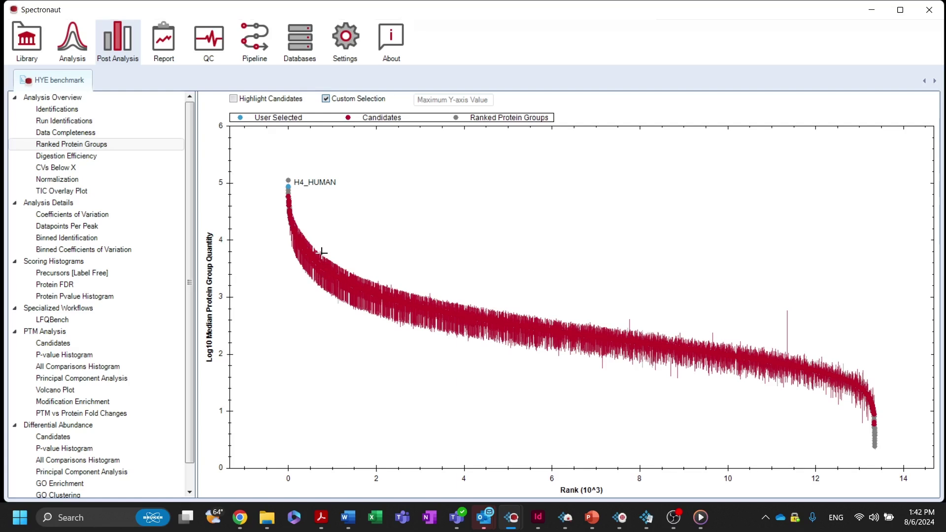
click(95, 180)
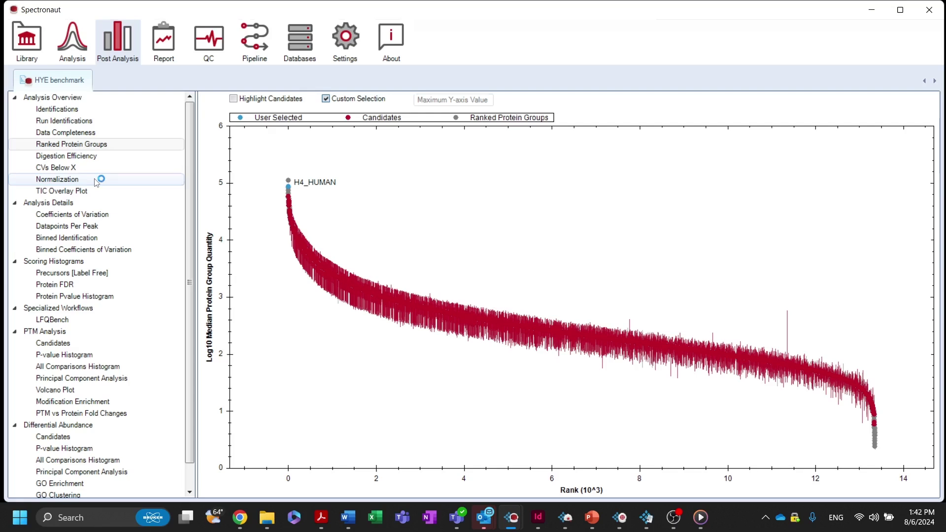
- Switch the Original Response normalization panel from box plots to violin plots
mouse_move(311, 294)
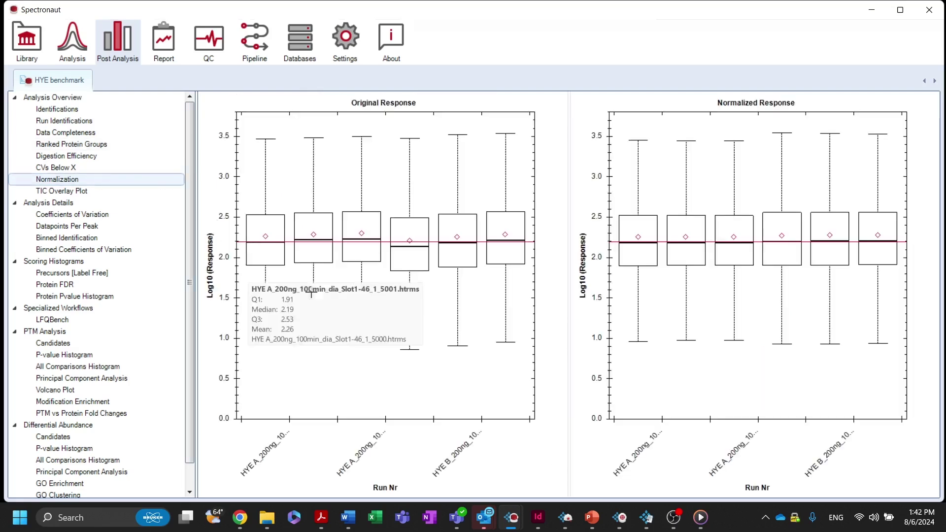
mouse_move(532, 283)
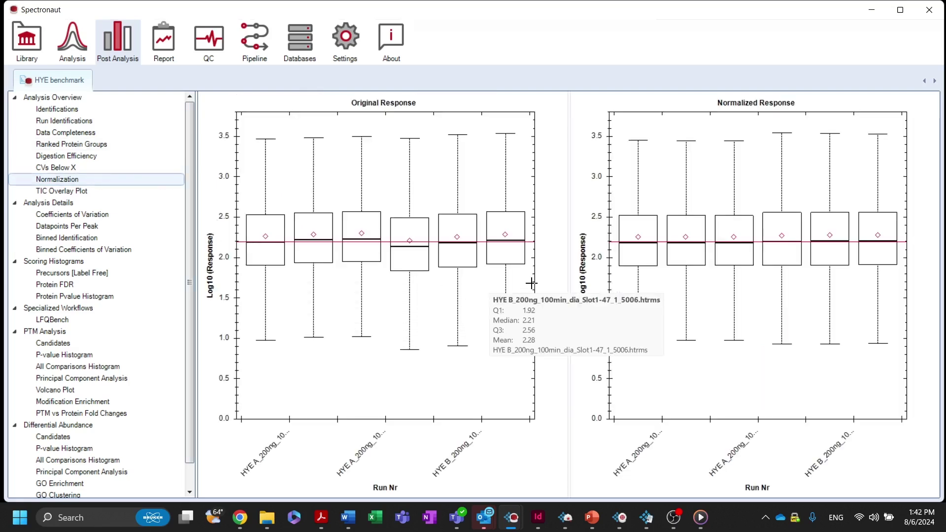
right_click(482, 194)
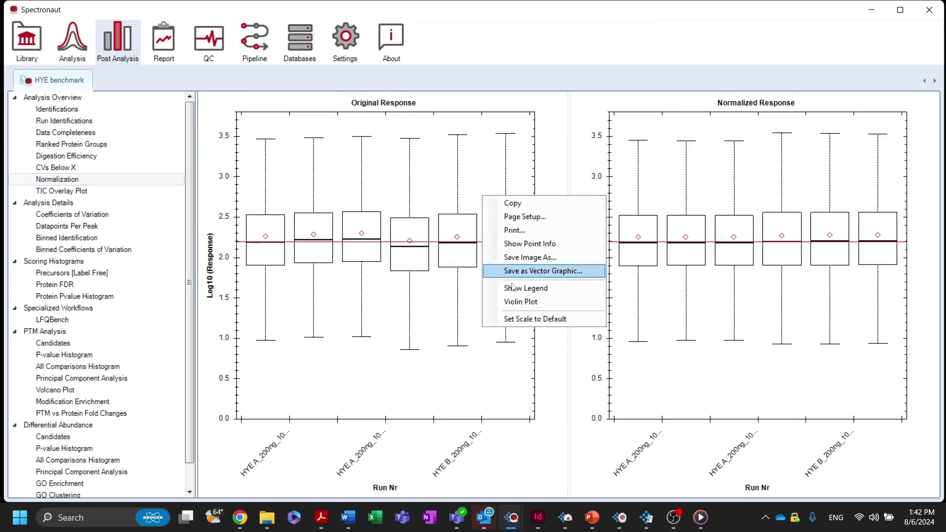
click(528, 302)
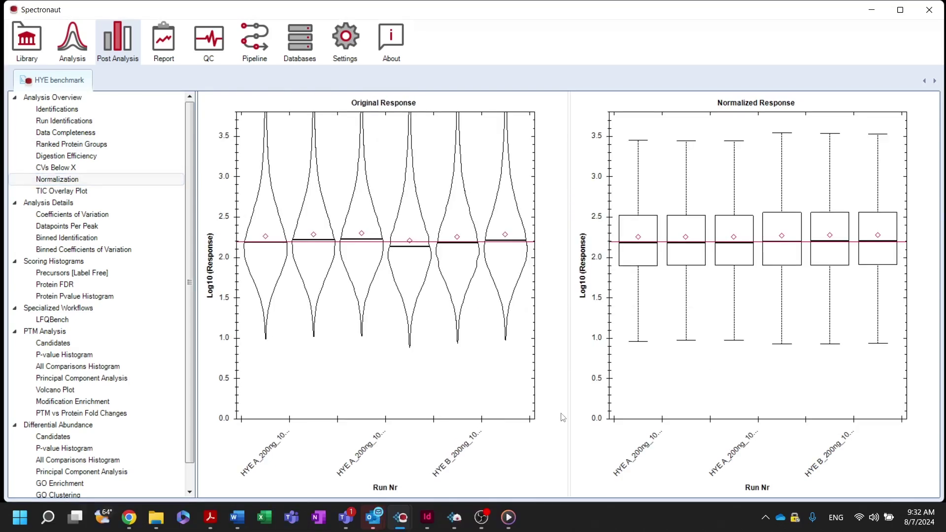
- Open the Coefficients of Variation plots and inspect the CV box plot's CV Base and Group by options
click(143, 217)
mouse_move(584, 311)
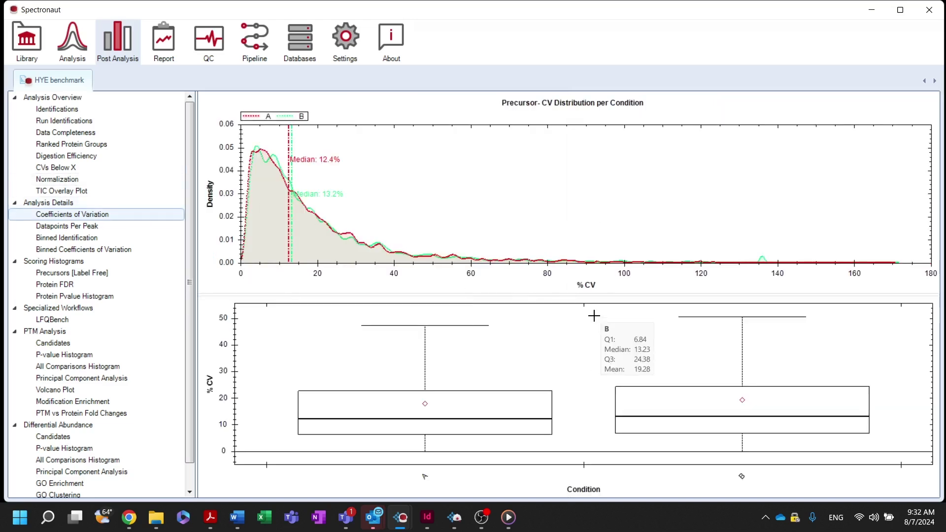
right_click(557, 324)
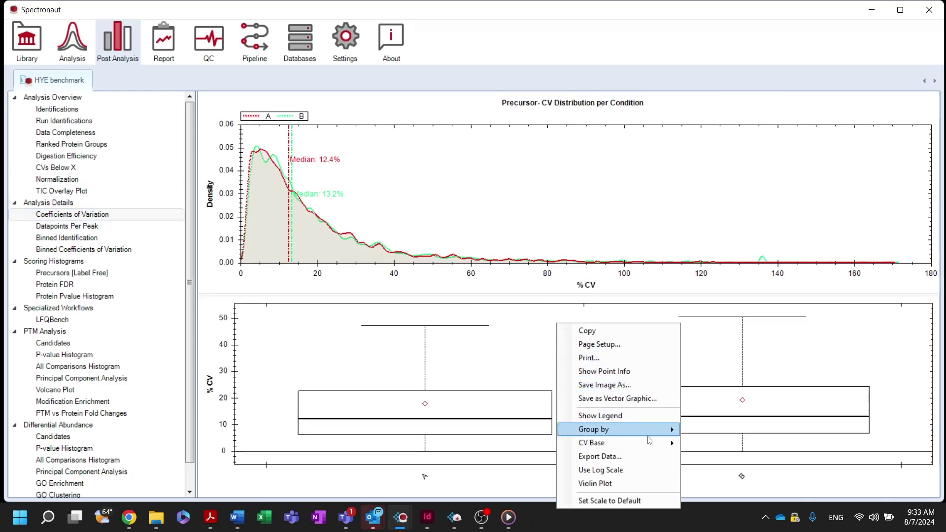
mouse_move(651, 443)
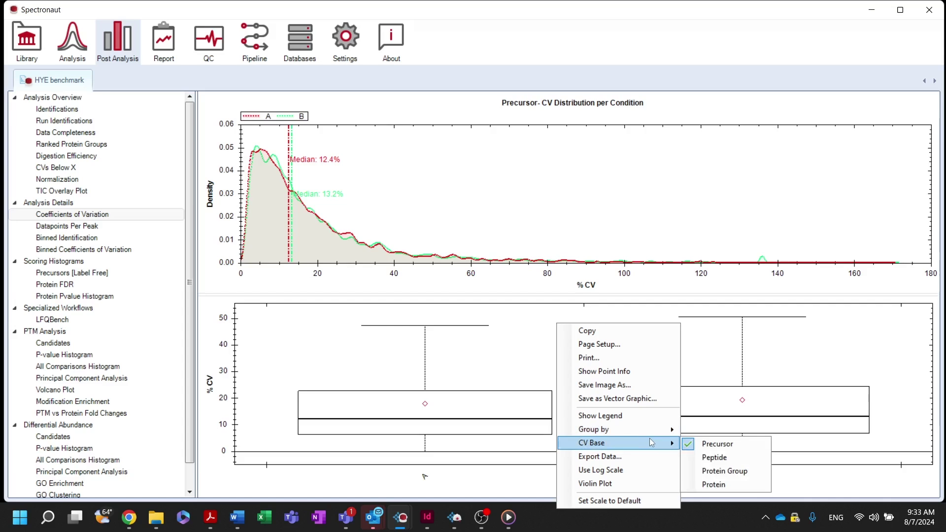
mouse_move(669, 429)
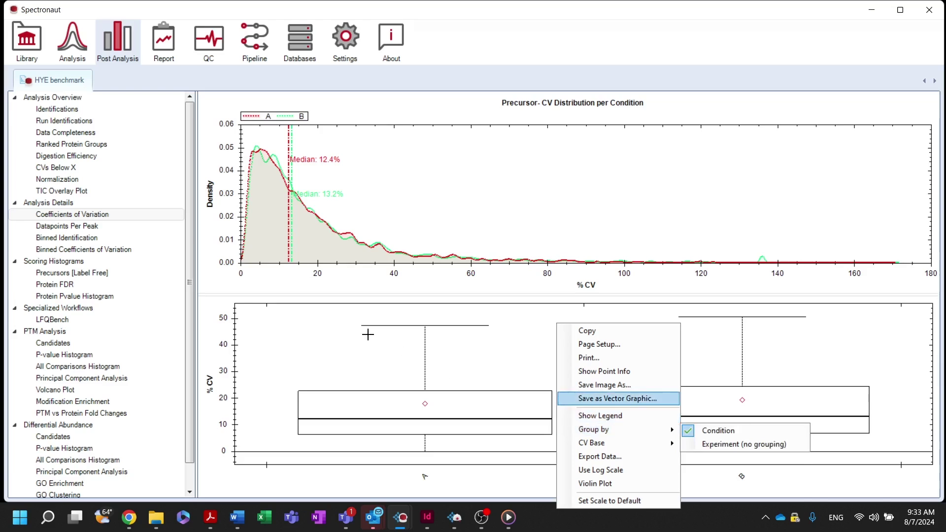
- Open Datapoints Per Peak and group its distributions and box plots by Run
click(167, 229)
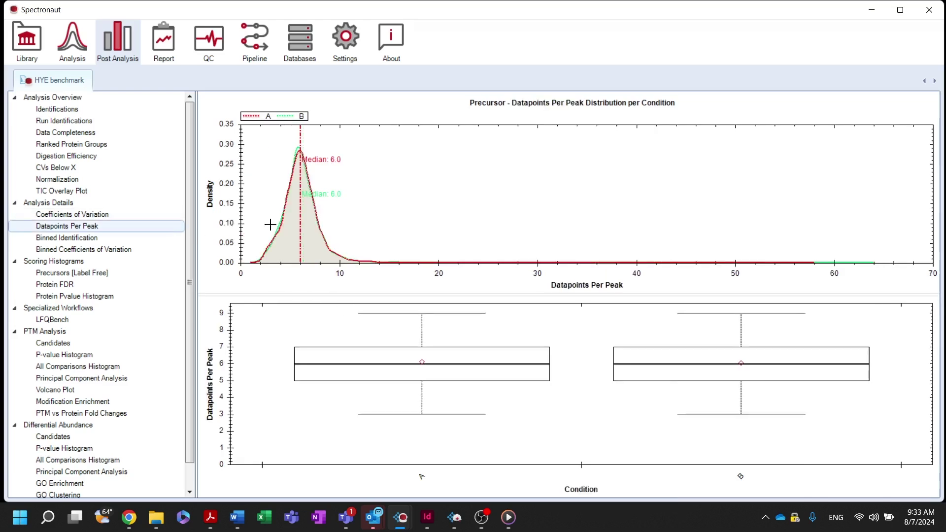
mouse_move(602, 304)
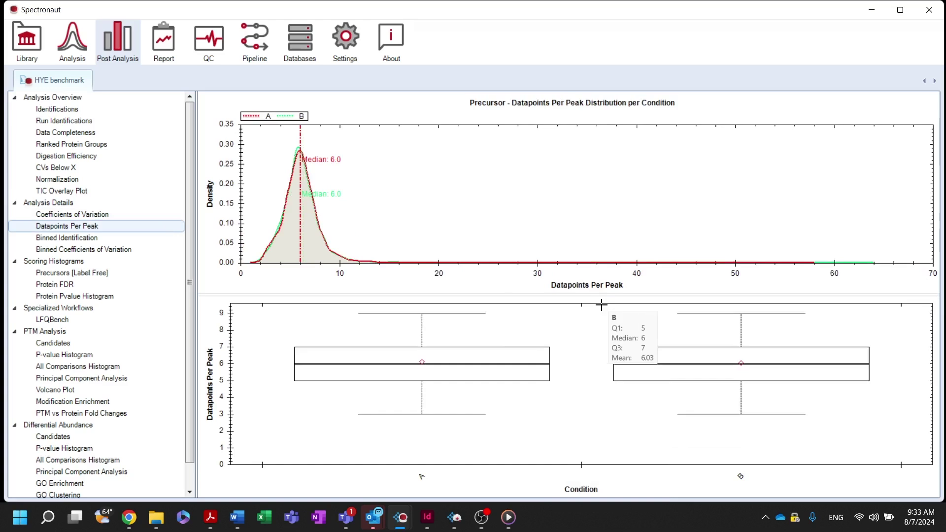
right_click(556, 310)
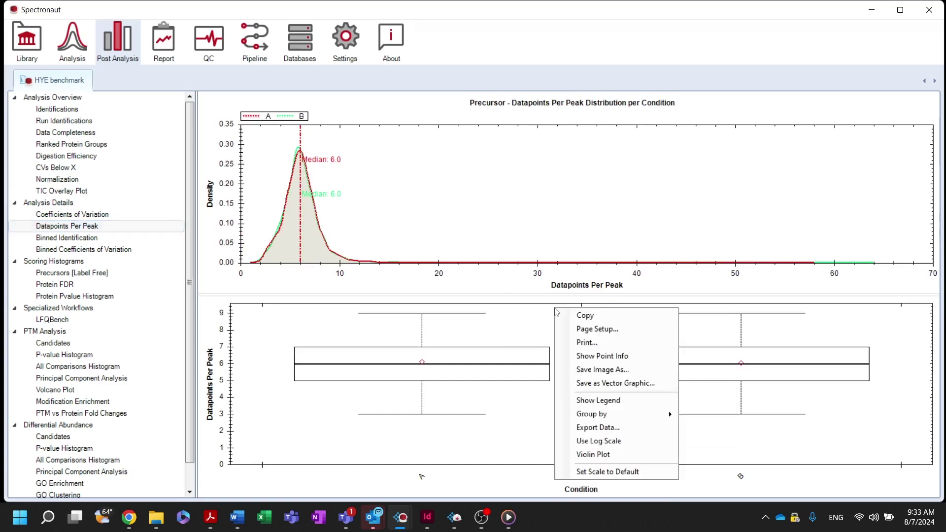
mouse_move(647, 414)
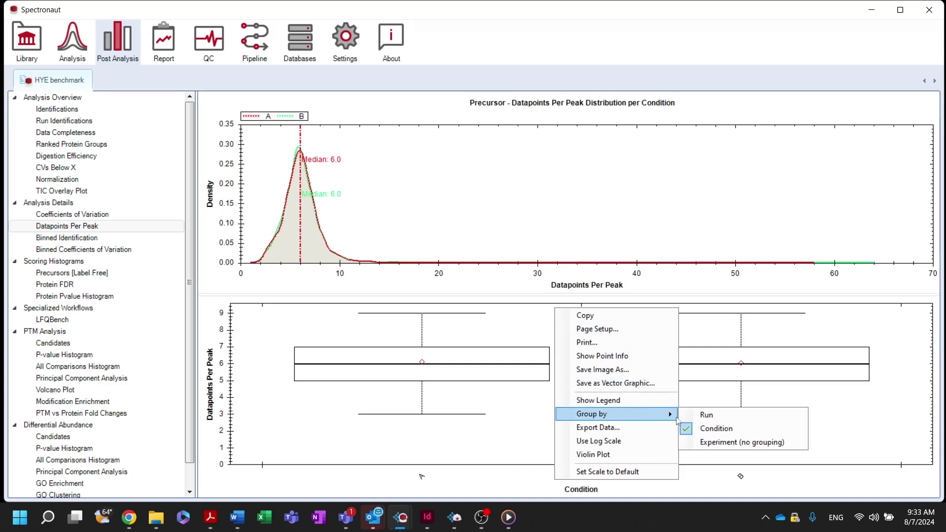
click(703, 418)
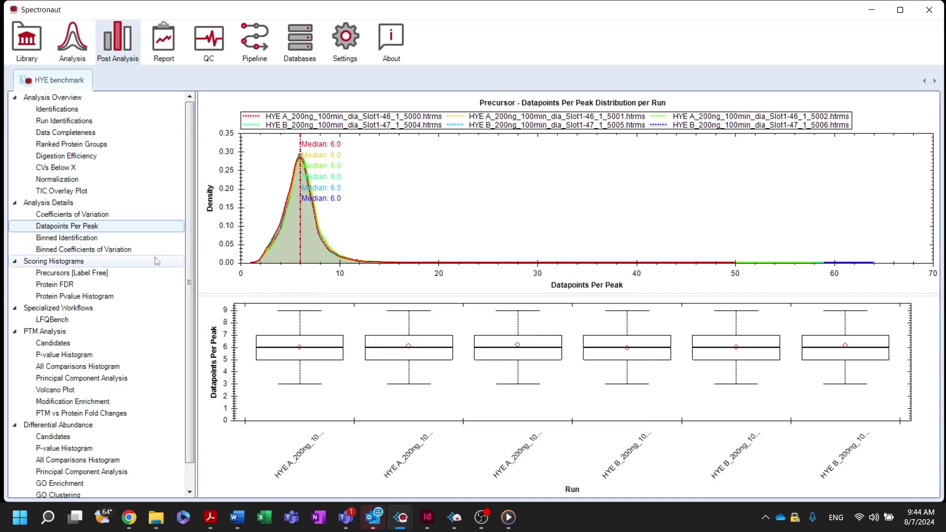
- Open the Precursors [Label Free] scoring histograms, then the Protein FDR Cscore histogram
click(140, 274)
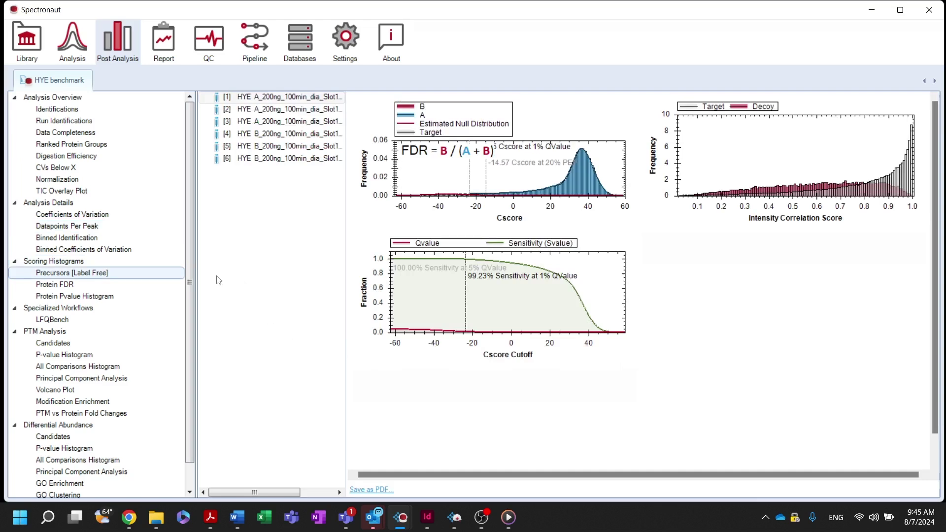
click(167, 286)
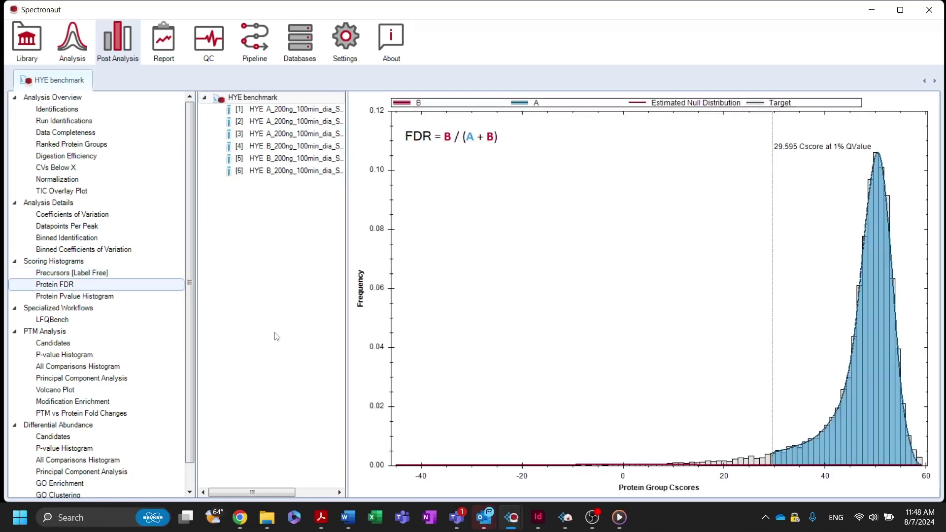
- Open the LFQBench Log2(A:B) versus Log2 Abundance plot and review its chart options
click(101, 322)
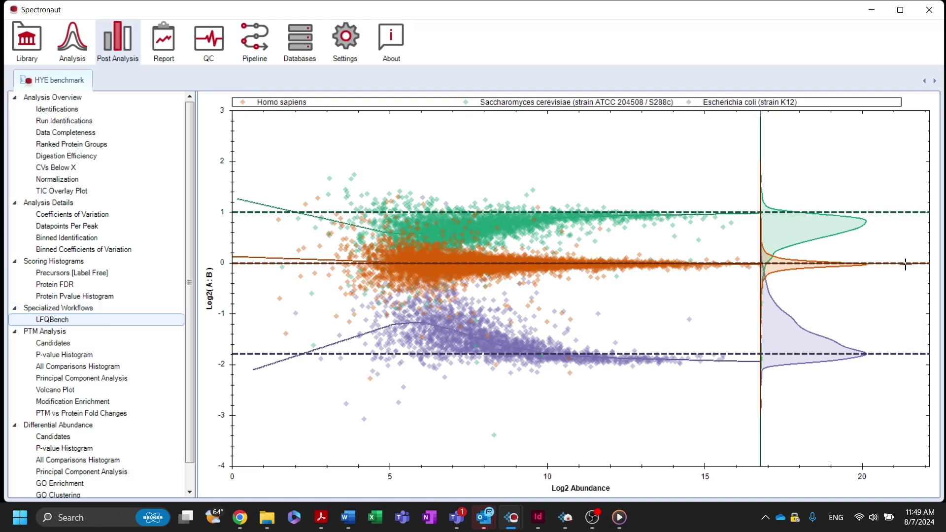
right_click(715, 151)
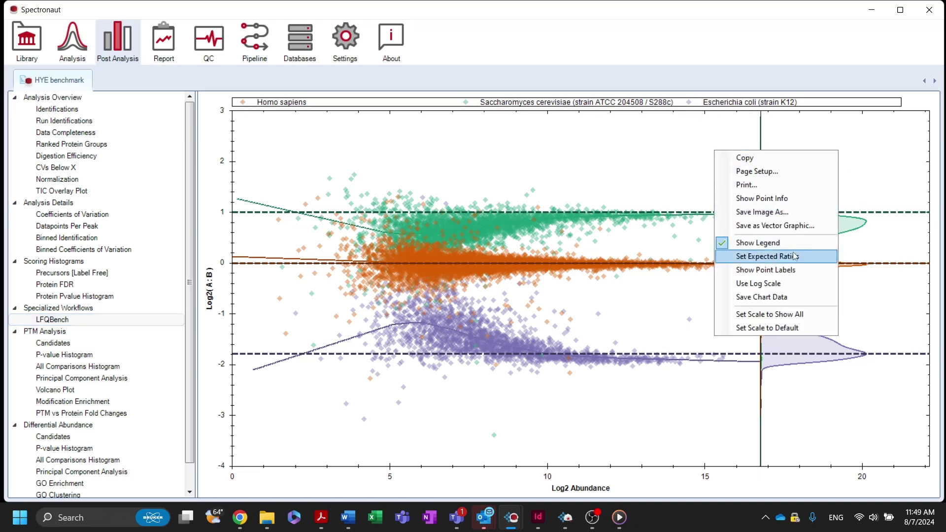
click(684, 166)
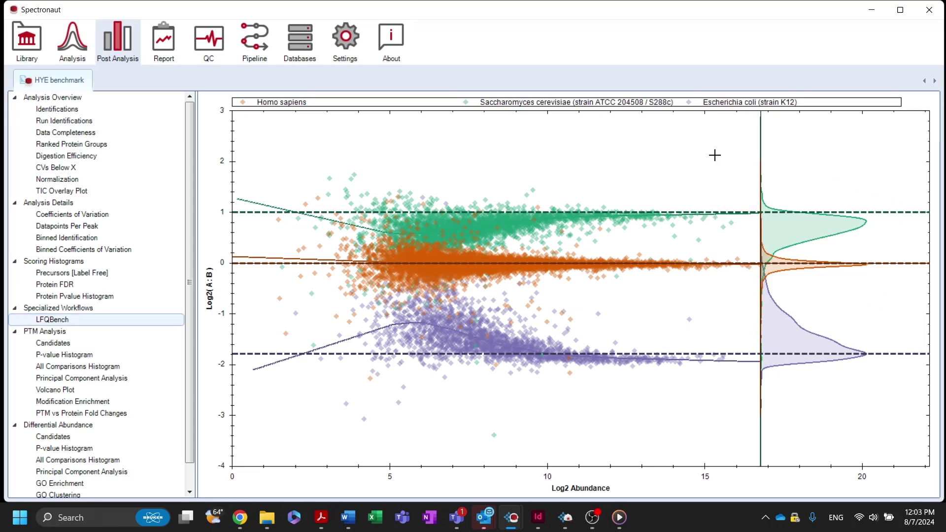
drag(191, 224, 192, 306)
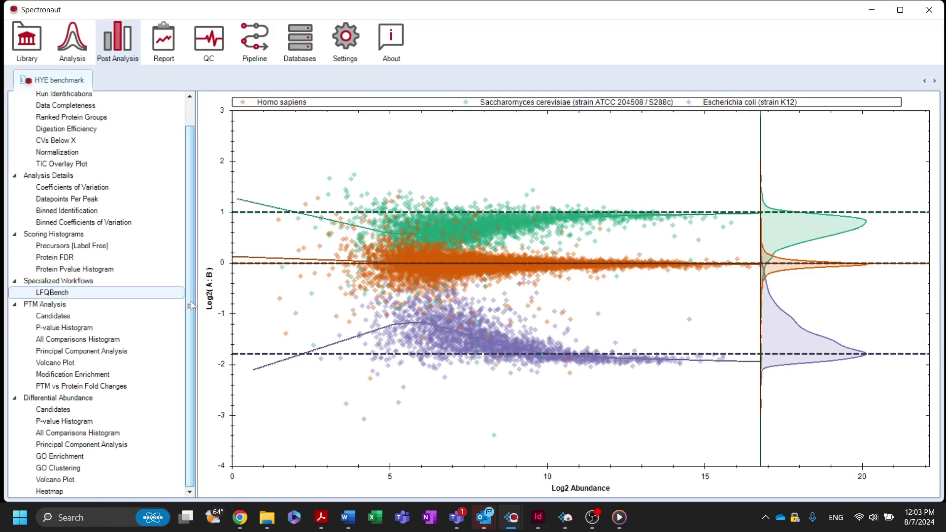
- Open the Differential Abundance Candidates table and check its 0.58 log2 ratio and 0.05 Qvalue filters
click(97, 400)
click(96, 411)
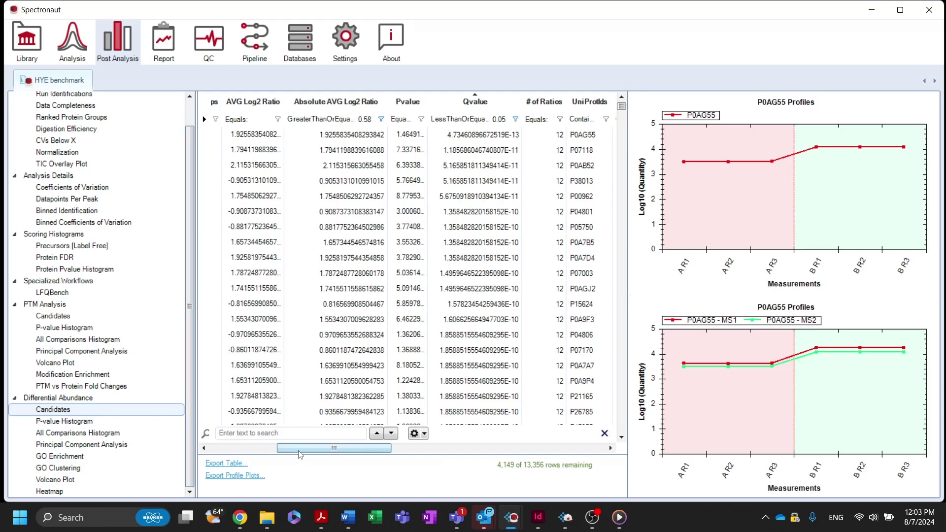
mouse_move(301, 452)
mouse_down()
mouse_move(223, 452)
mouse_move(309, 452)
mouse_up()
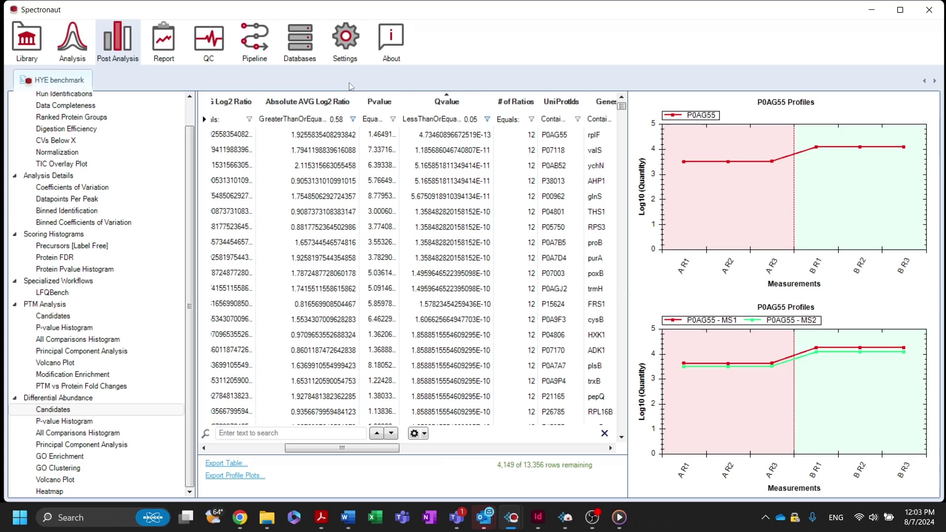
click(341, 117)
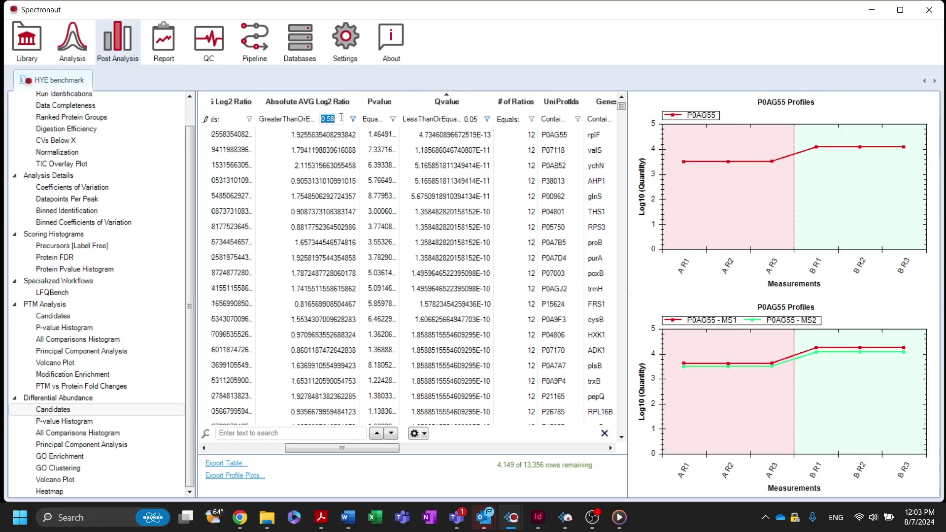
click(474, 120)
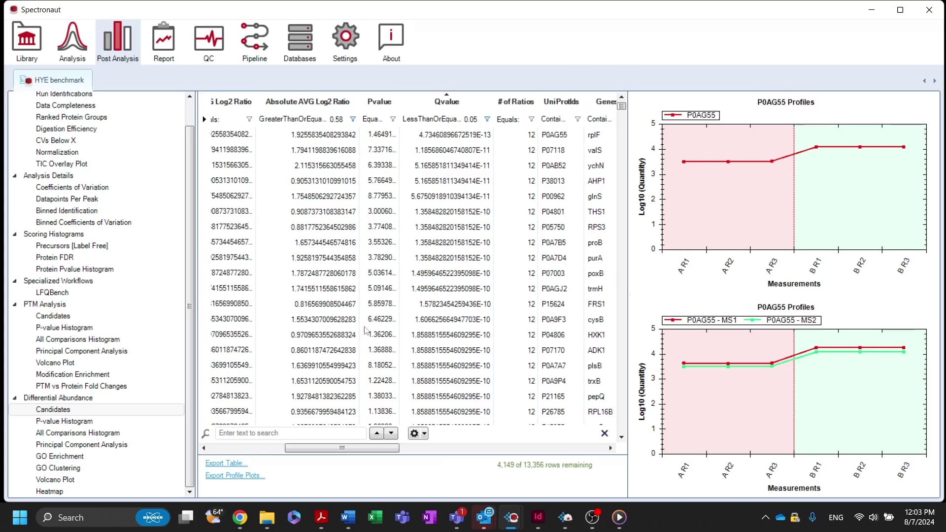
- View the PCA, mark P53060 as user-selected on the B/A volcano plot, then view the Heatmap
click(137, 446)
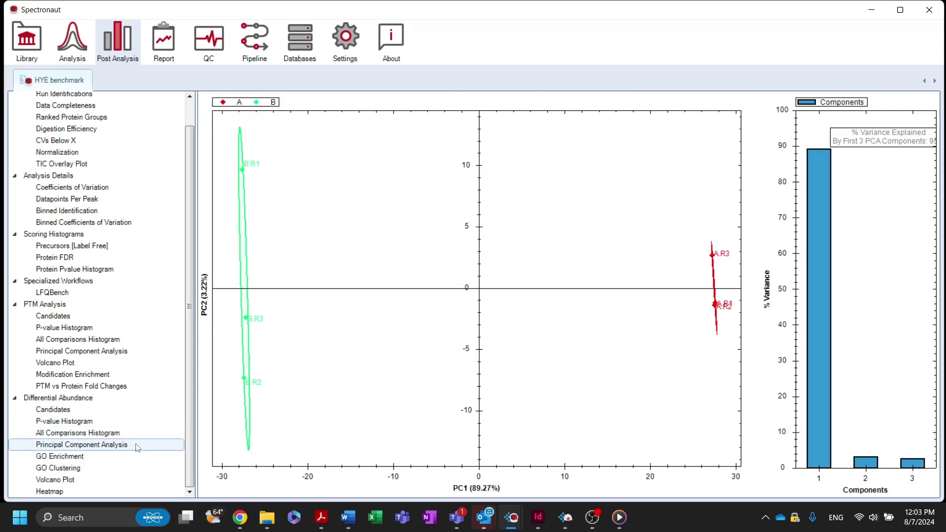
click(103, 481)
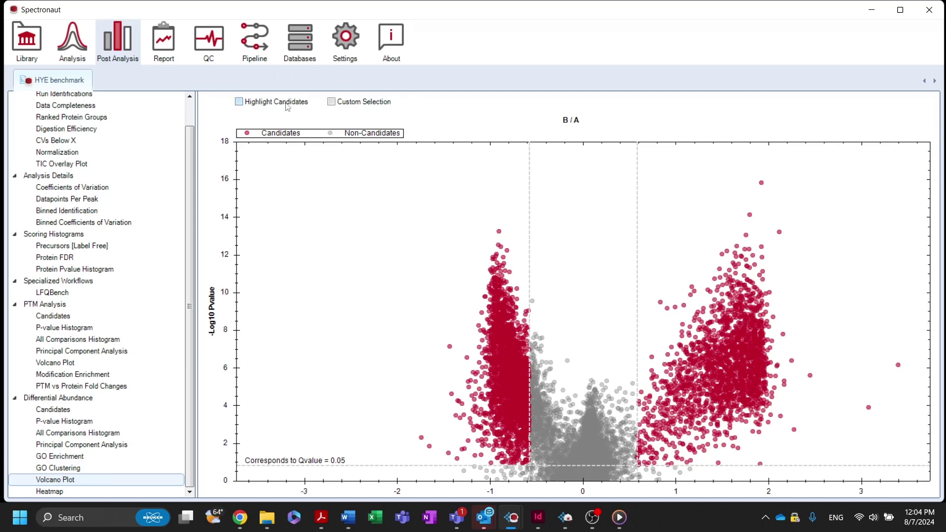
click(331, 102)
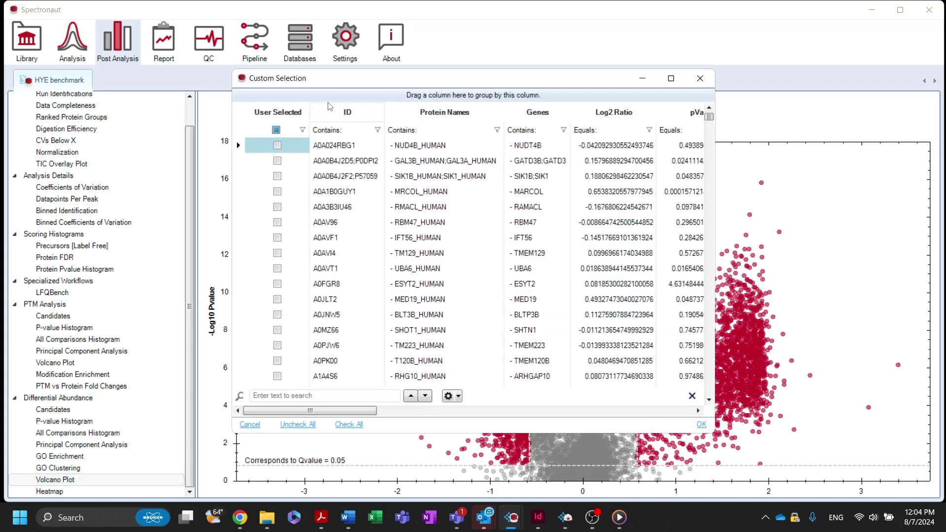
click(597, 115)
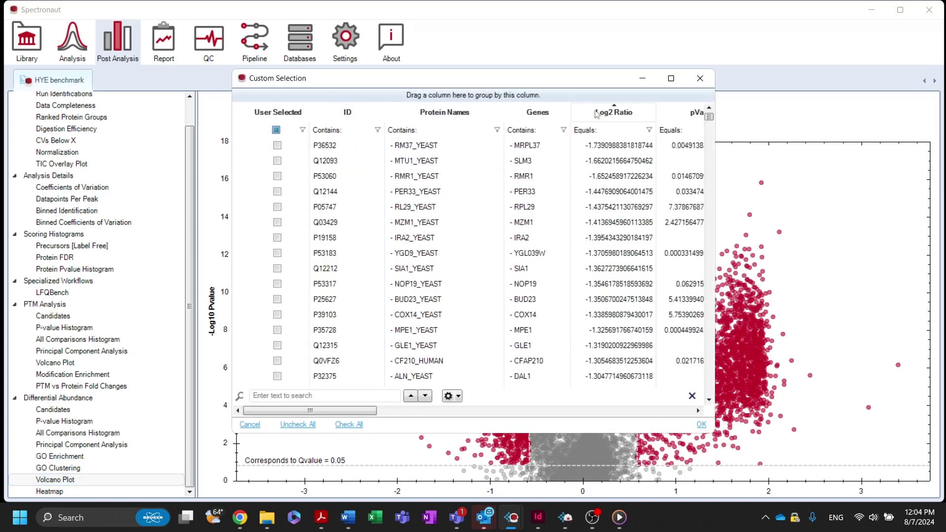
click(277, 176)
click(702, 425)
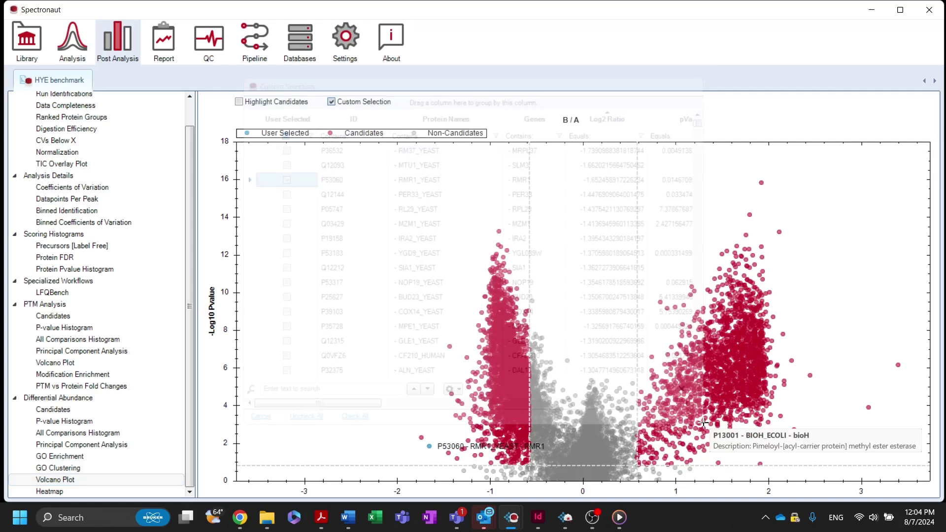
click(110, 493)
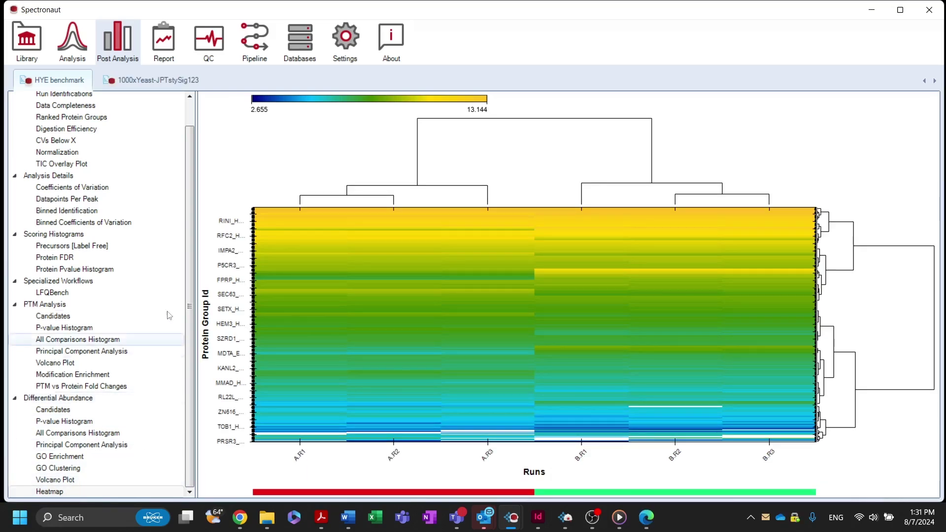
- Switch to the 1000xYeast-JPTstySig123 experiment and widen the navigation tree panel
click(159, 83)
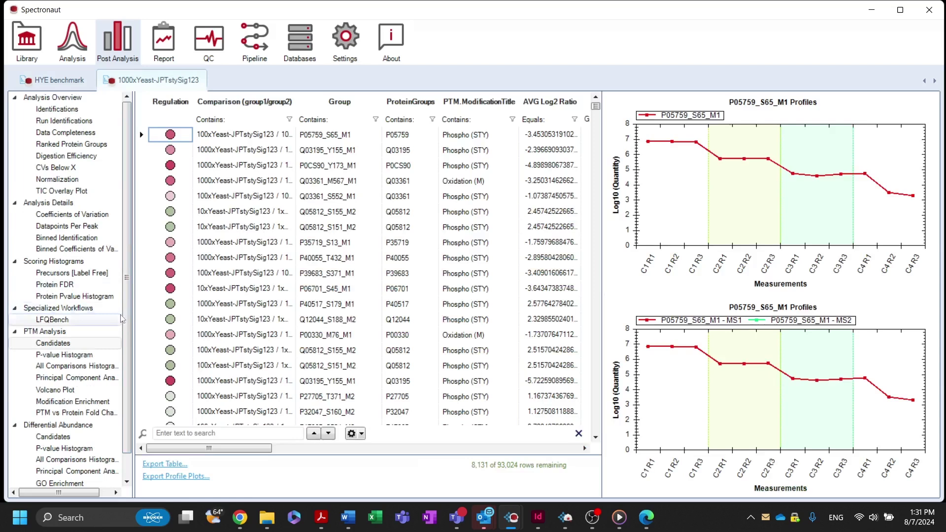
drag(133, 319, 164, 322)
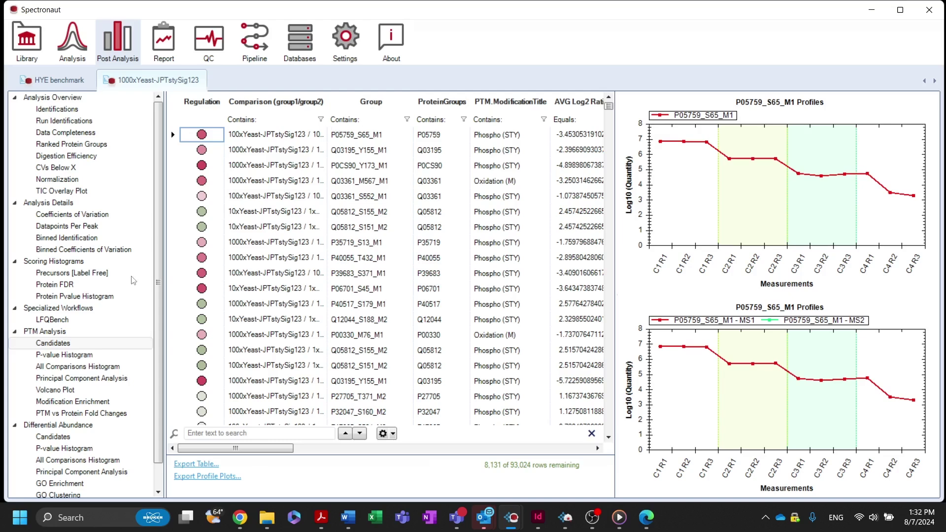
- Show the Modification Enrichment chart for Phospho (STY), splitting each run's identifications into S, T and Y sites
click(90, 402)
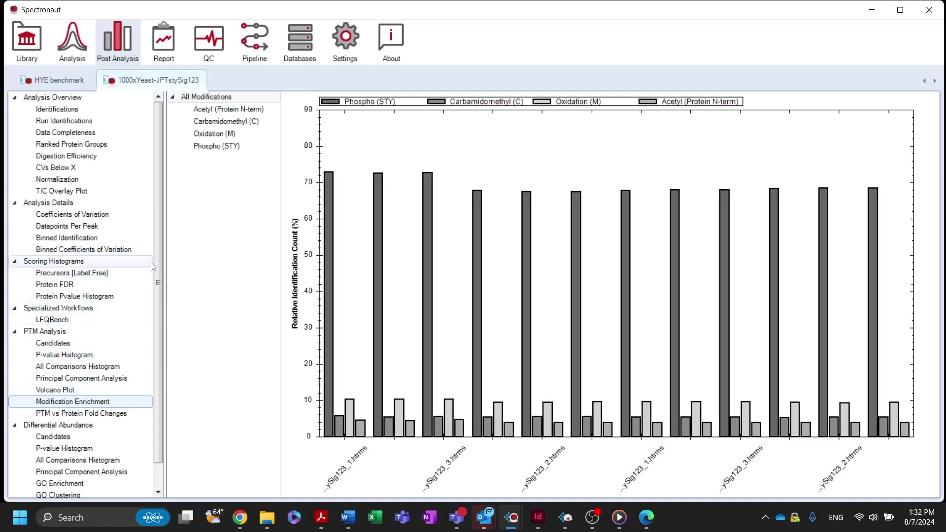
click(217, 153)
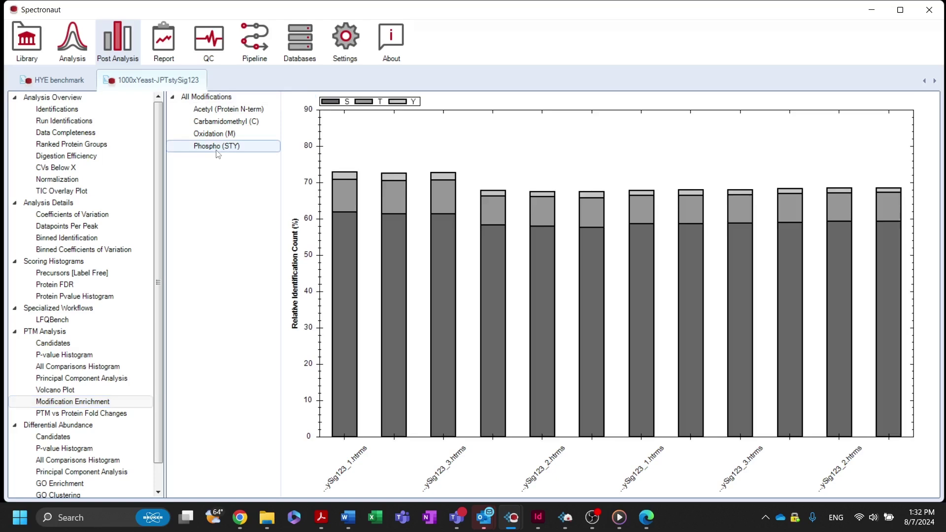